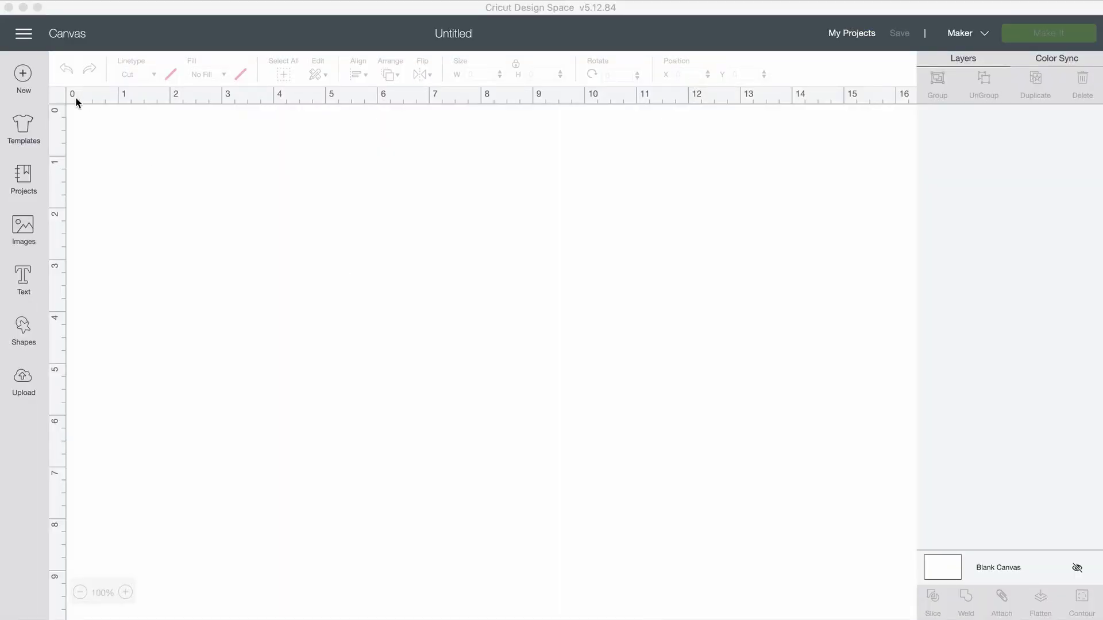
Step: Search the image library for '3d letter' and show the 3D Letter Y image's details
left_click(24, 229)
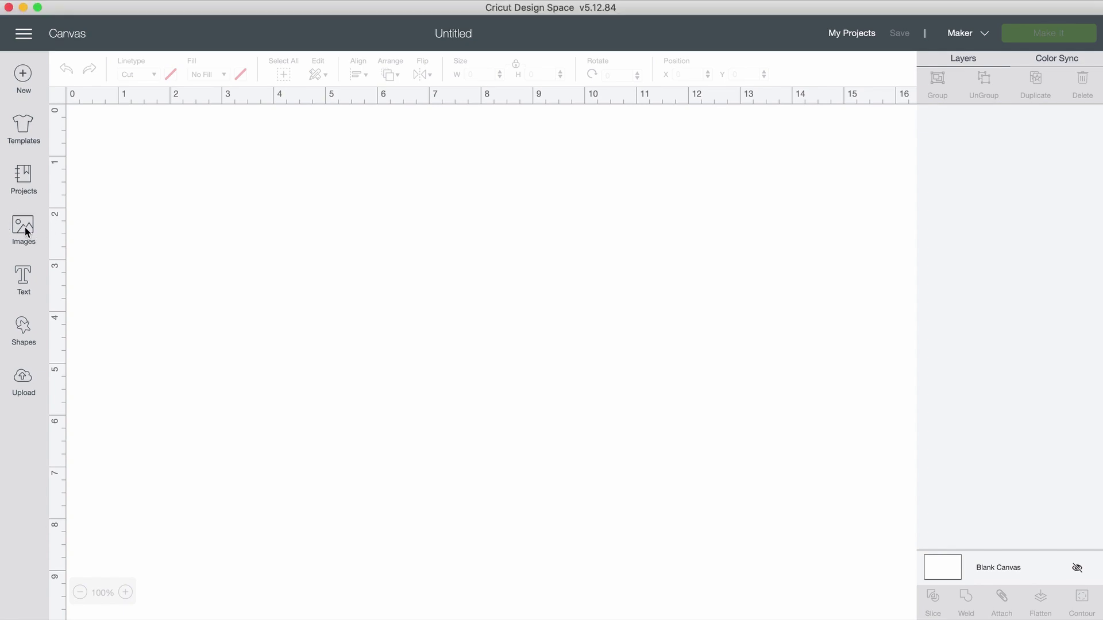
left_click(25, 227)
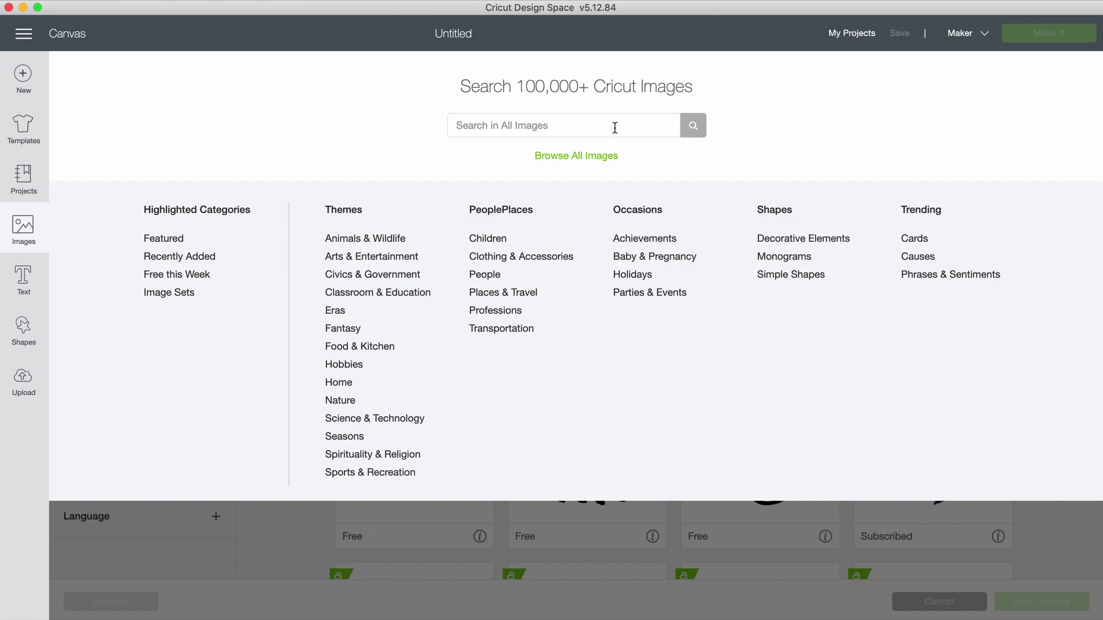
left_click(591, 123)
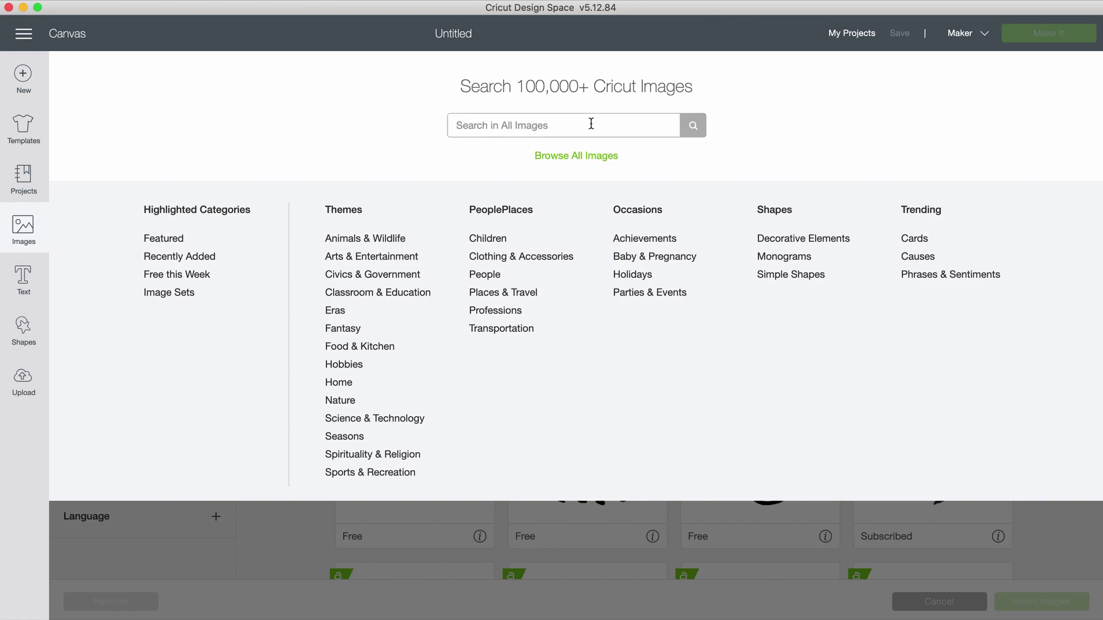
type("3d l")
type("etter")
key("Return")
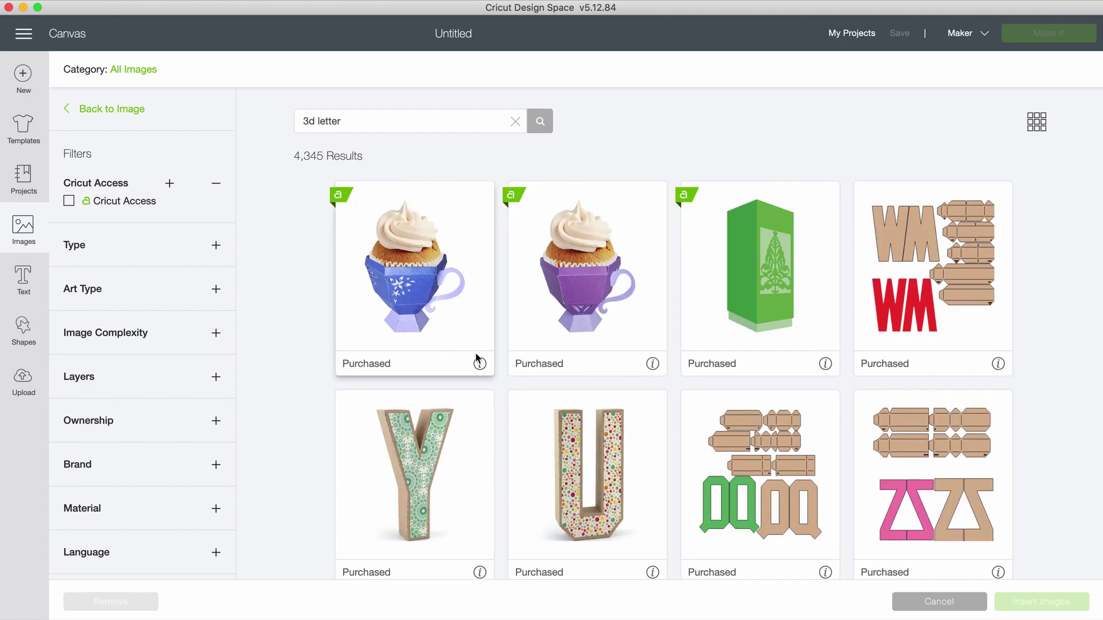
scroll(448, 452, "down", 1)
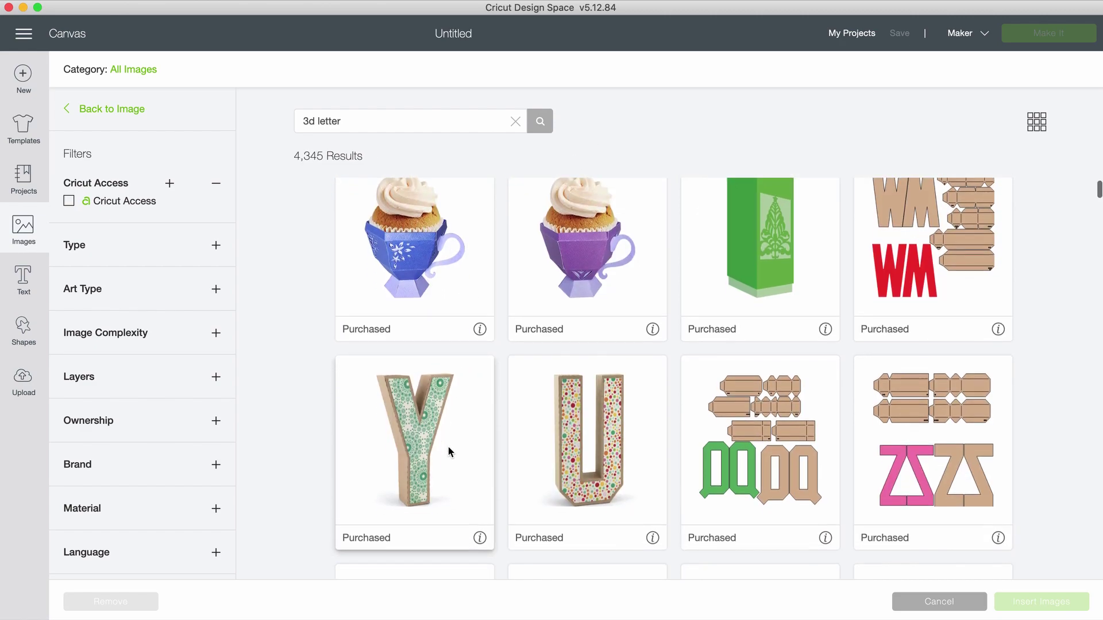
scroll(448, 451, "down", 1)
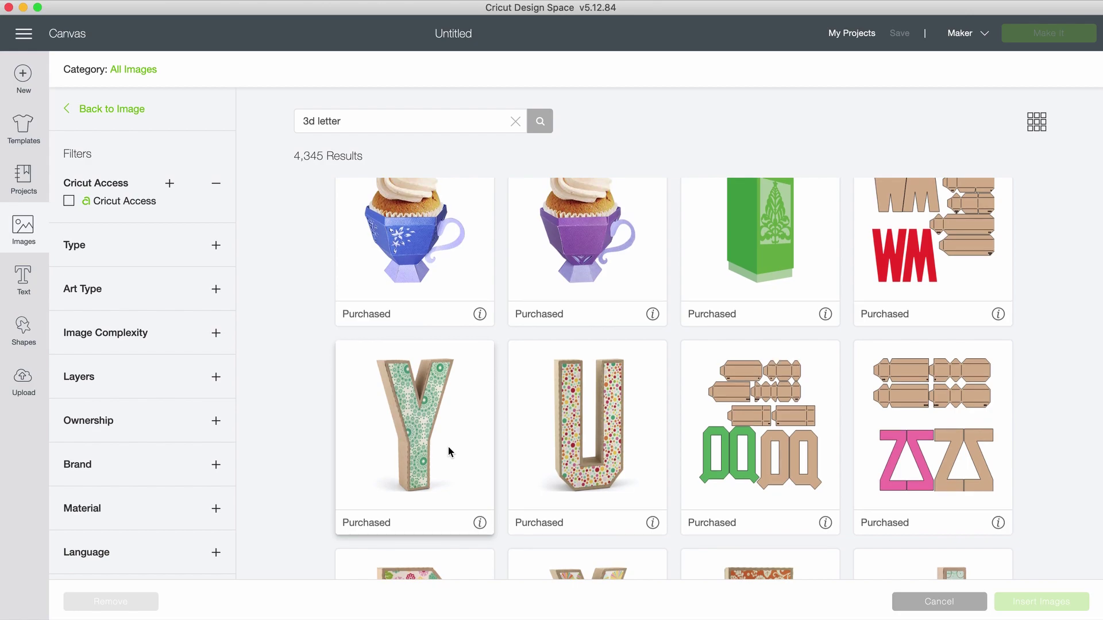
left_click(480, 525)
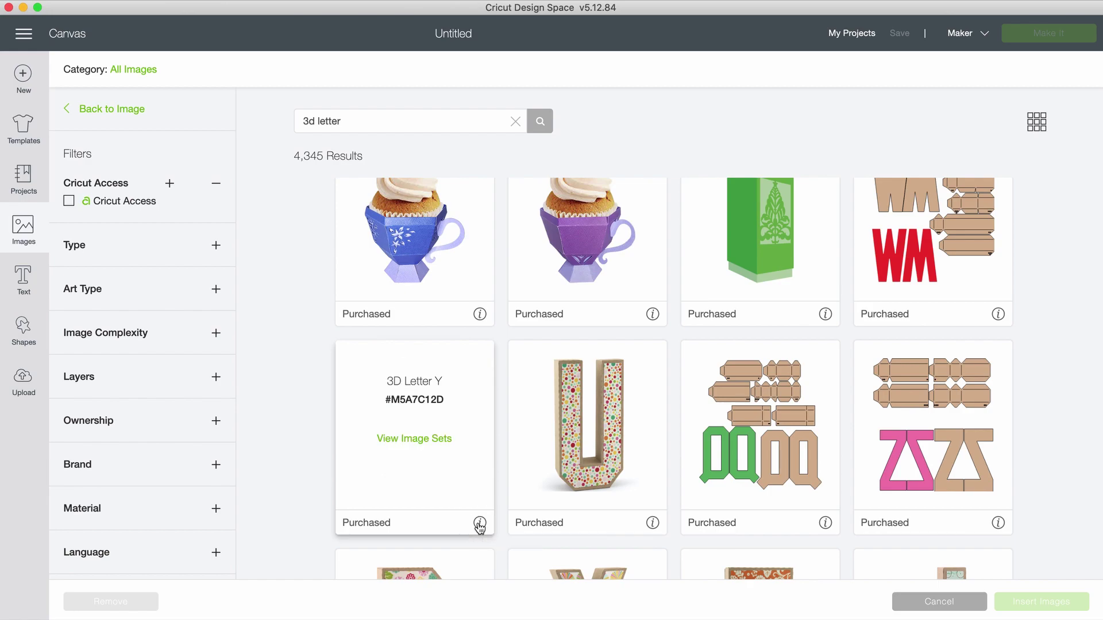
left_click(436, 444)
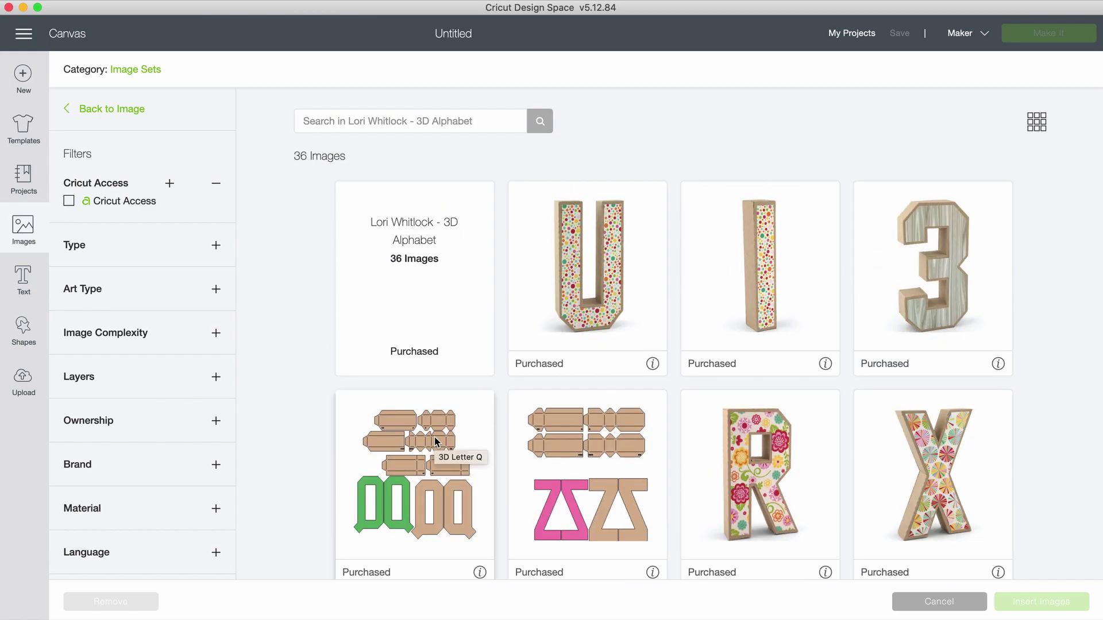
scroll(565, 380, "down", 2)
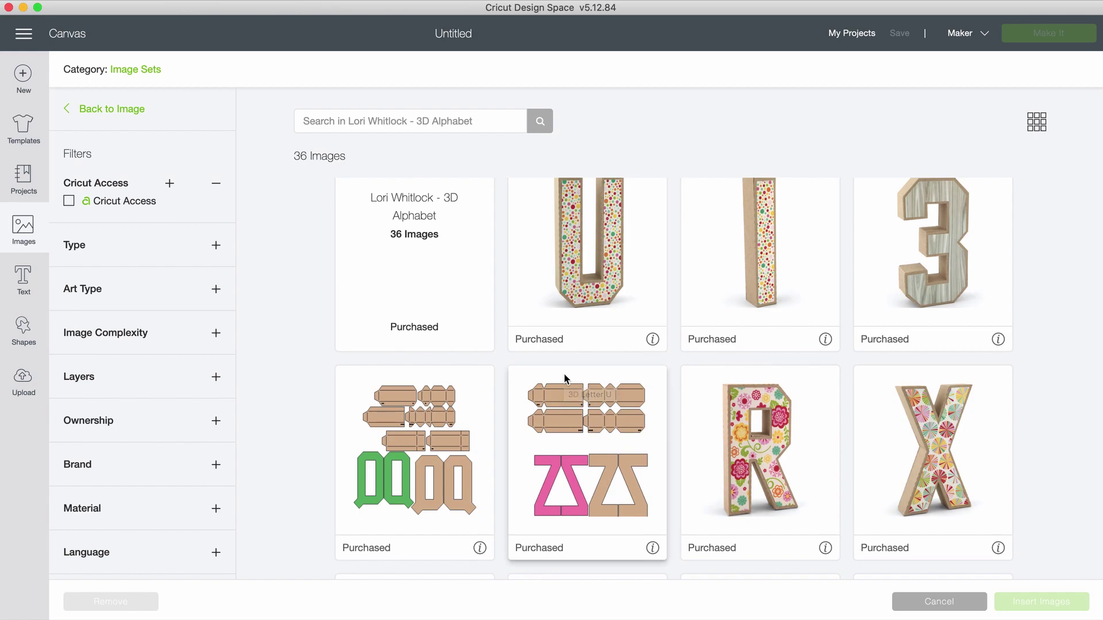
scroll(564, 380, "down", 2)
scroll(564, 380, "down", 2)
scroll(565, 379, "down", 3)
scroll(565, 378, "down", 5)
scroll(564, 378, "down", 3)
scroll(565, 378, "down", 2)
scroll(565, 377, "down", 2)
scroll(564, 377, "down", 4)
scroll(565, 377, "down", 3)
scroll(564, 377, "down", 3)
scroll(564, 378, "up", 3)
scroll(564, 378, "up", 3)
scroll(564, 377, "up", 3)
scroll(565, 378, "up", 3)
scroll(565, 377, "up", 2)
scroll(564, 378, "up", 3)
scroll(564, 378, "up", 2)
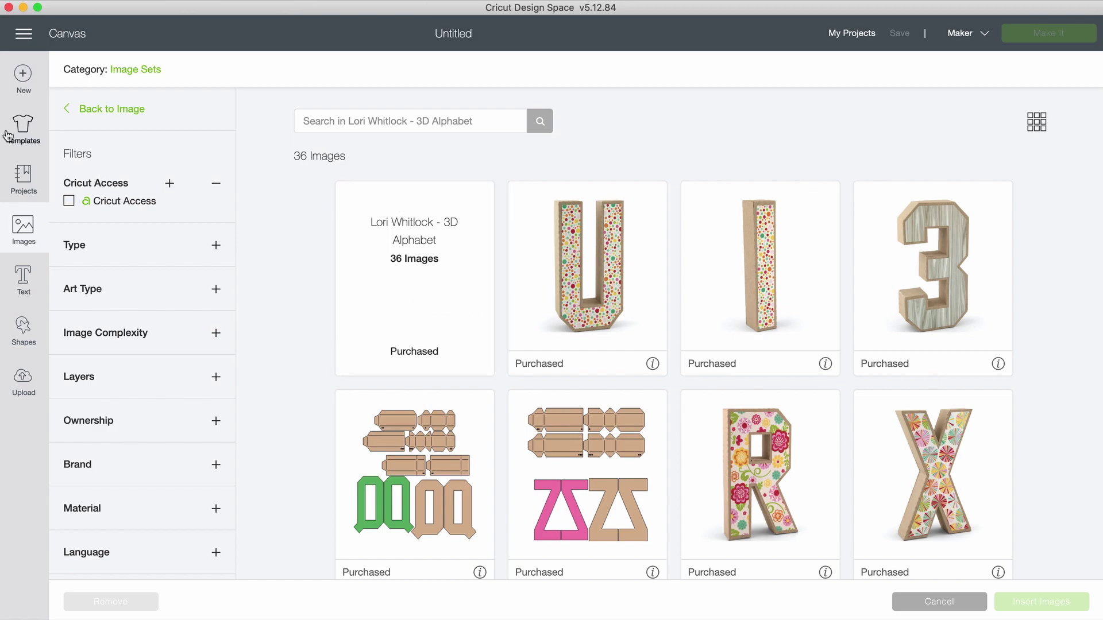
Step: Search 'box cards', filter to 3D images, and show the Wedding Box Card's details
left_click(126, 112)
type("box cards")
key("Return")
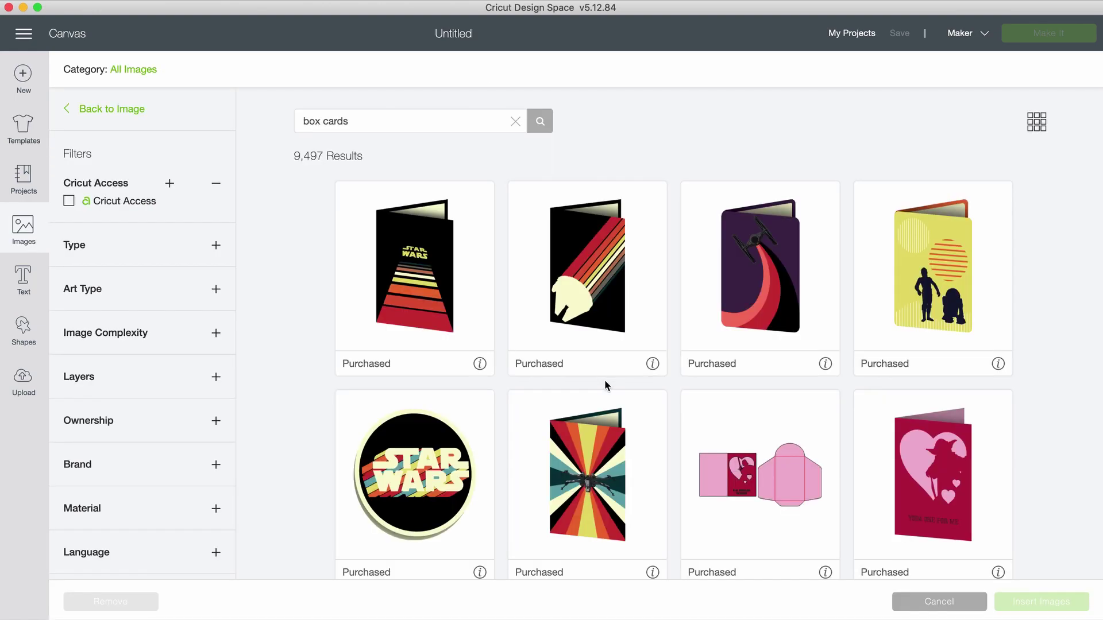
scroll(605, 380, "down", 3)
scroll(605, 380, "down", 2)
scroll(603, 380, "down", 3)
scroll(604, 381, "down", 4)
scroll(604, 380, "down", 2)
scroll(604, 381, "down", 5)
left_click(213, 250)
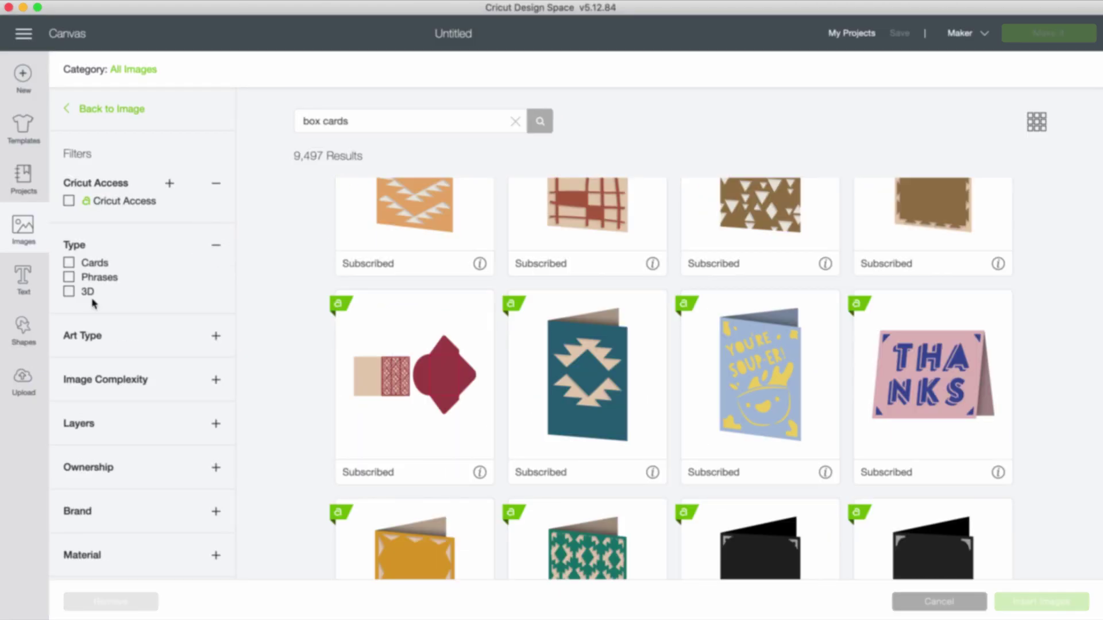
left_click(69, 293)
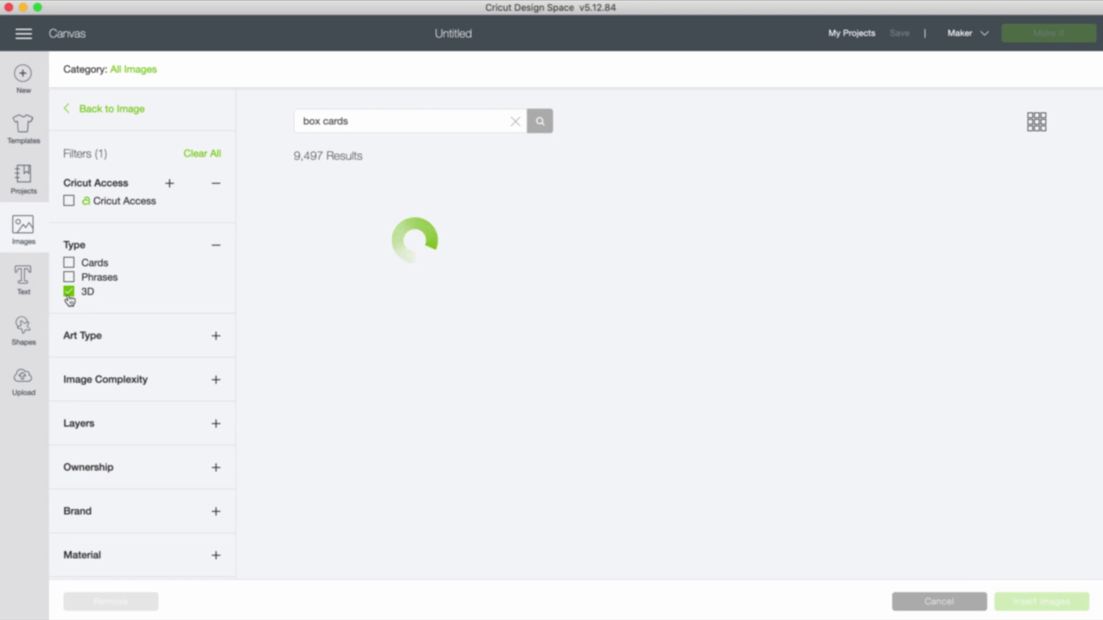
scroll(495, 345, "down", 2)
scroll(495, 344, "down", 3)
scroll(496, 347, "down", 3)
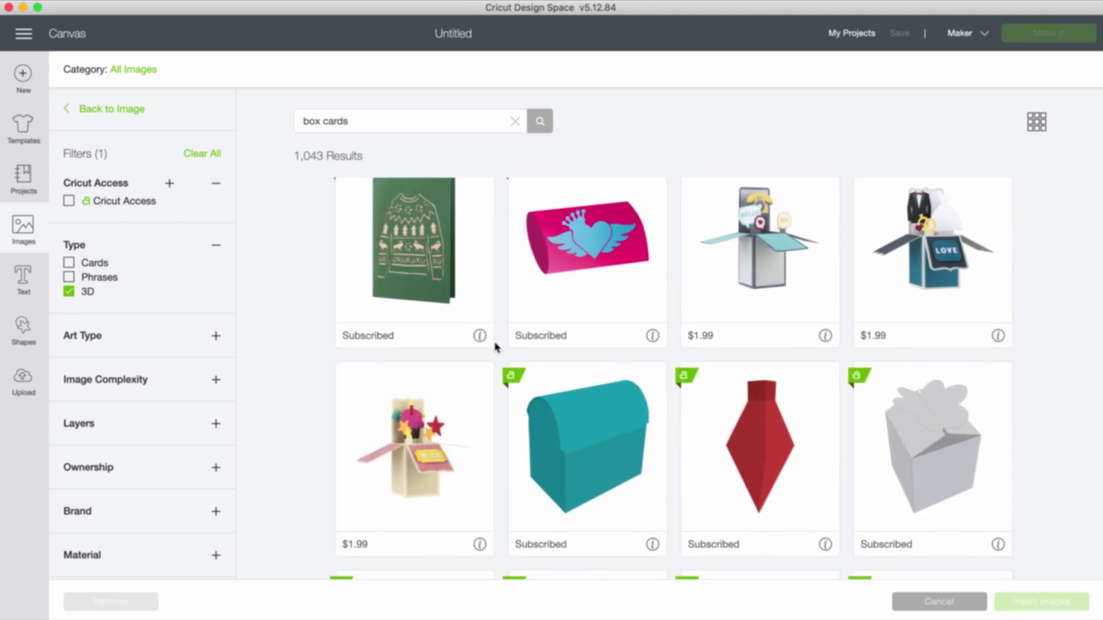
scroll(495, 346, "up", 1)
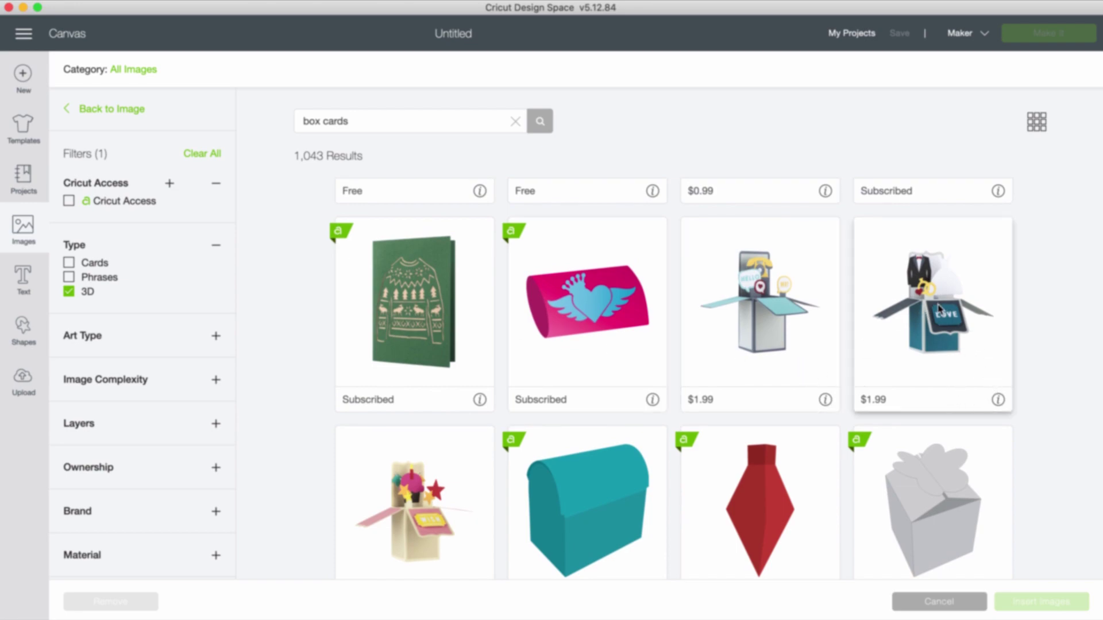
left_click(998, 401)
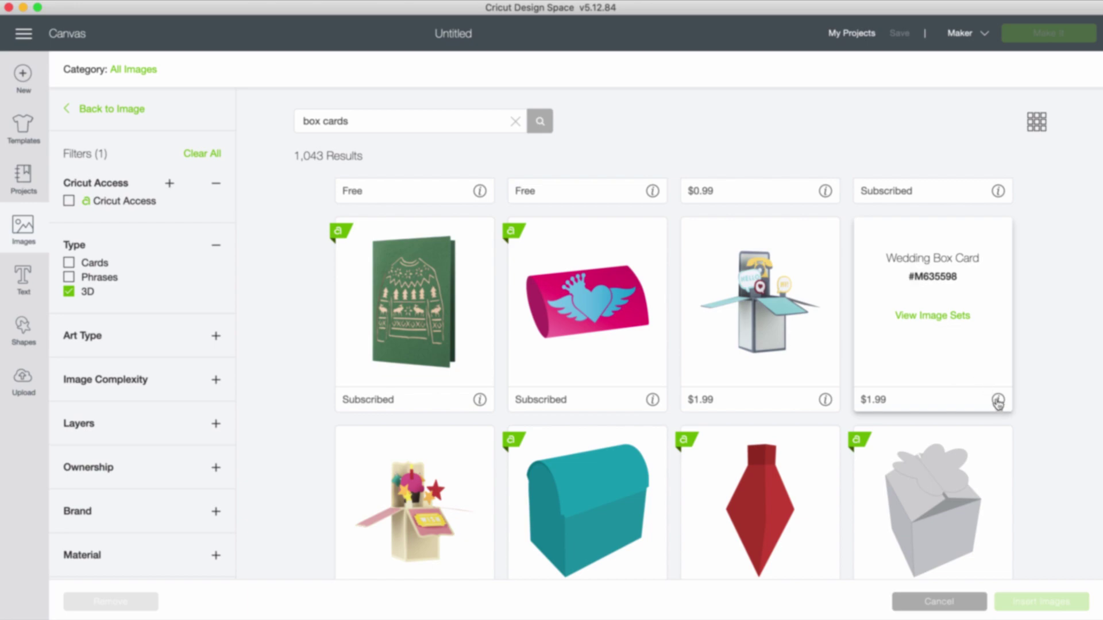
Step: View the image set containing the Wedding Box Card
left_click(938, 323)
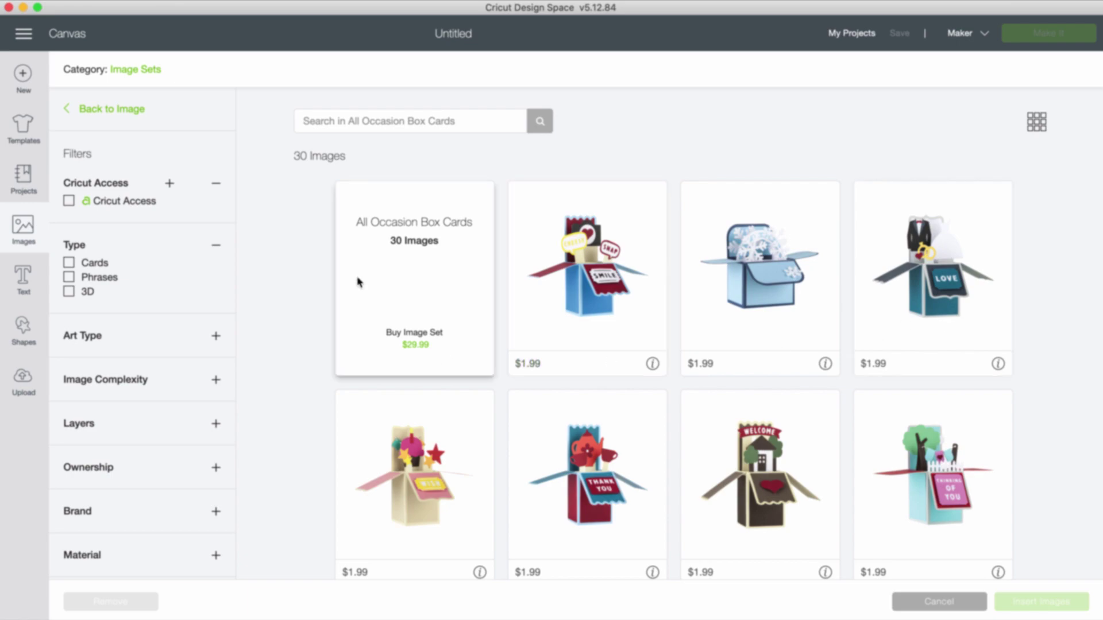
scroll(554, 383, "down", 1)
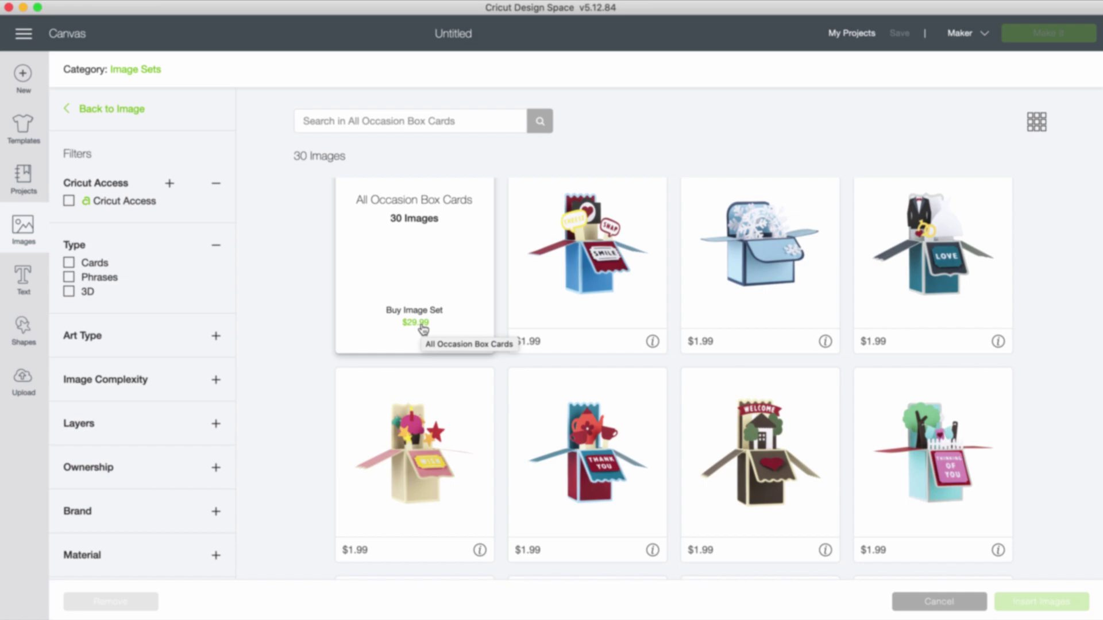
left_click(422, 326)
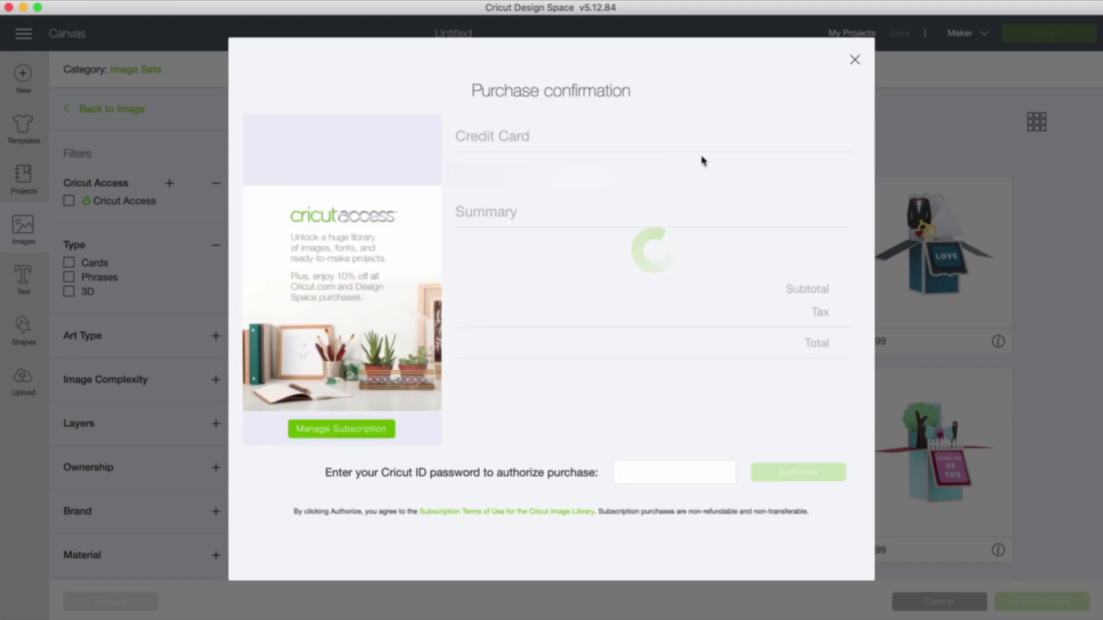
left_click(661, 486)
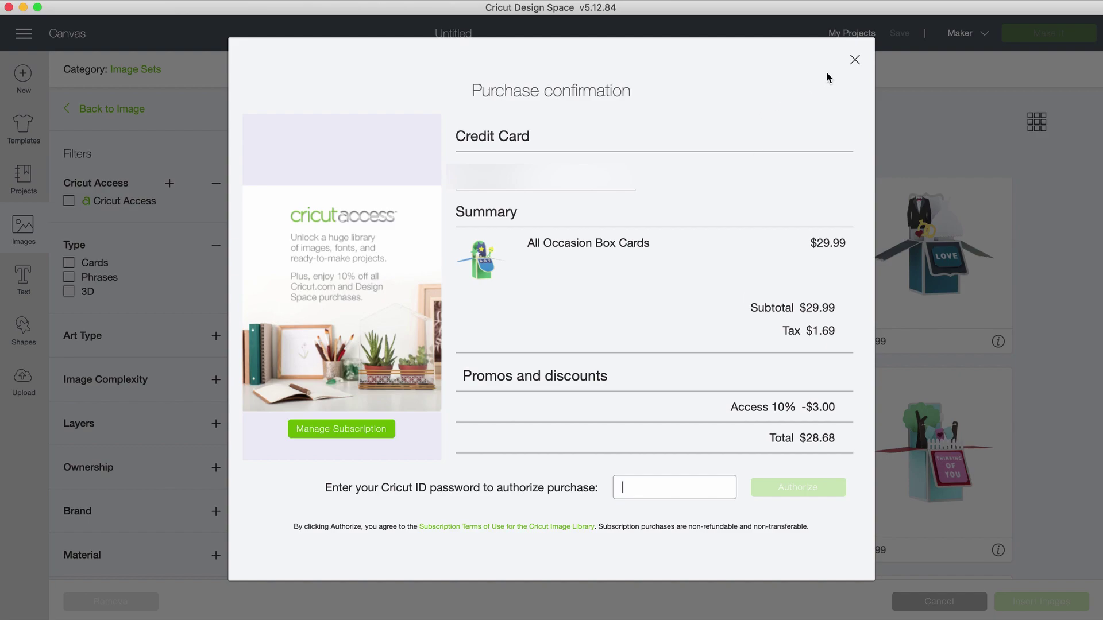
Step: Dismiss the purchase confirmation, clear the 'box cards' search, and filter to purchased images
left_click(855, 61)
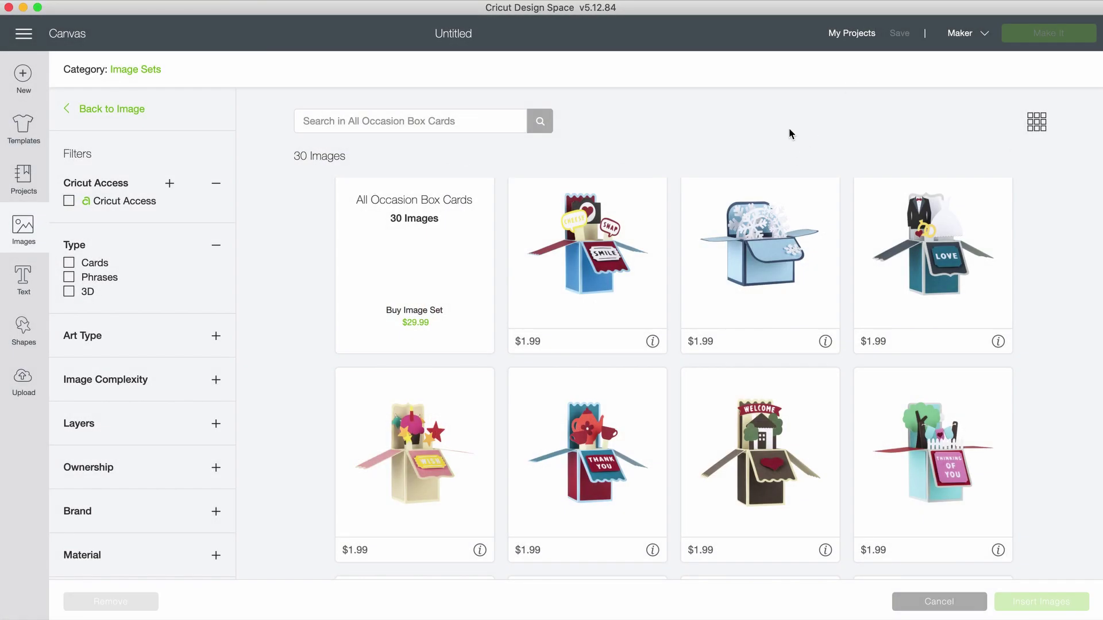
left_click(107, 109)
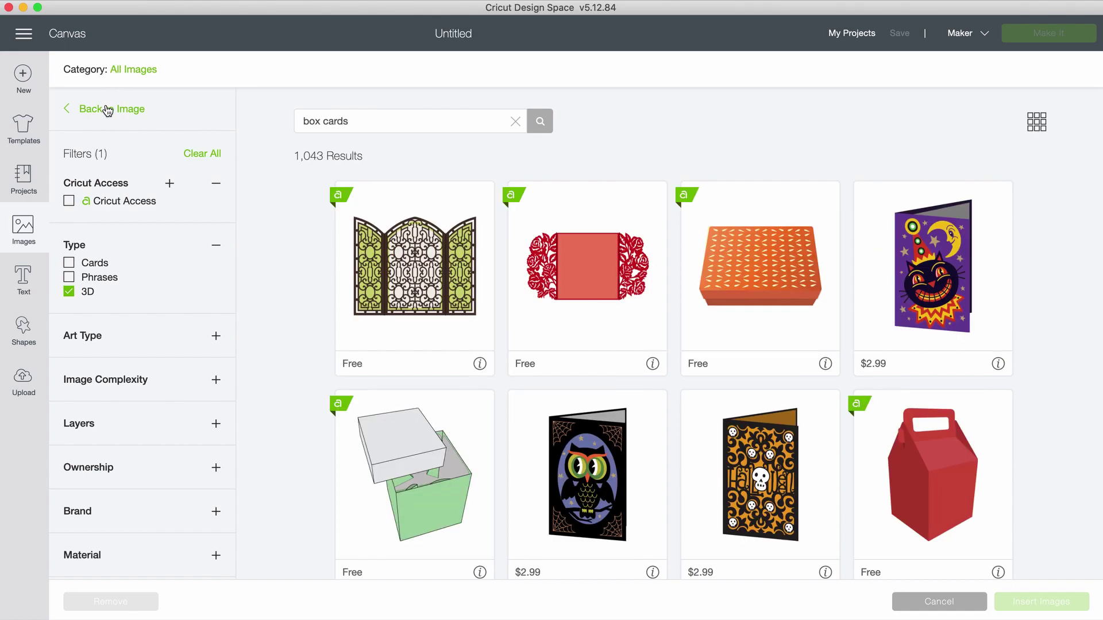
left_click(514, 122)
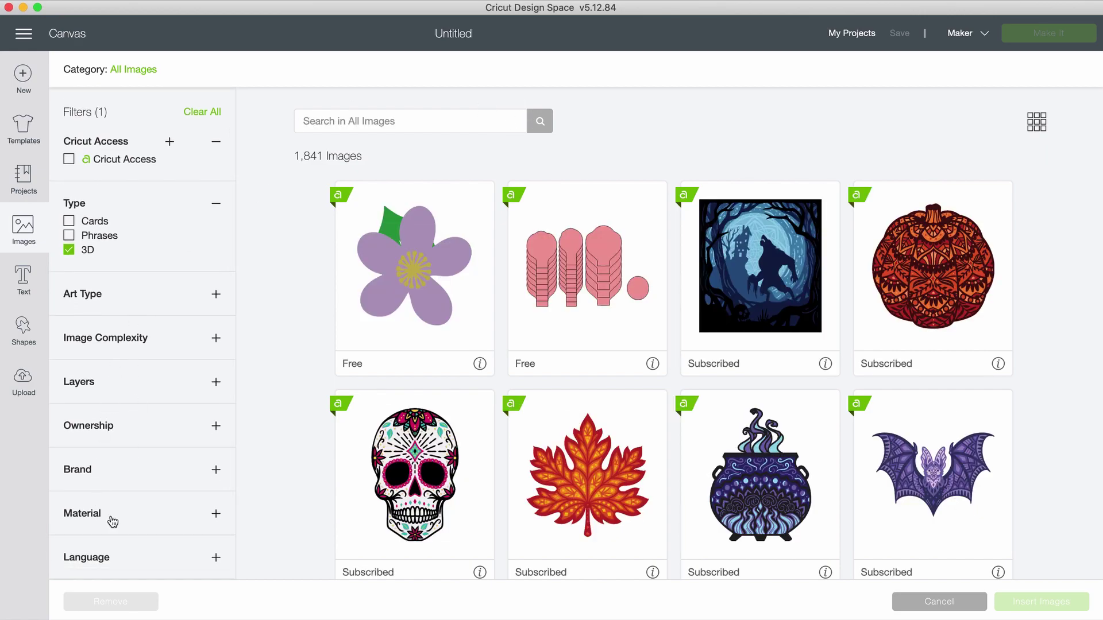
left_click(218, 427)
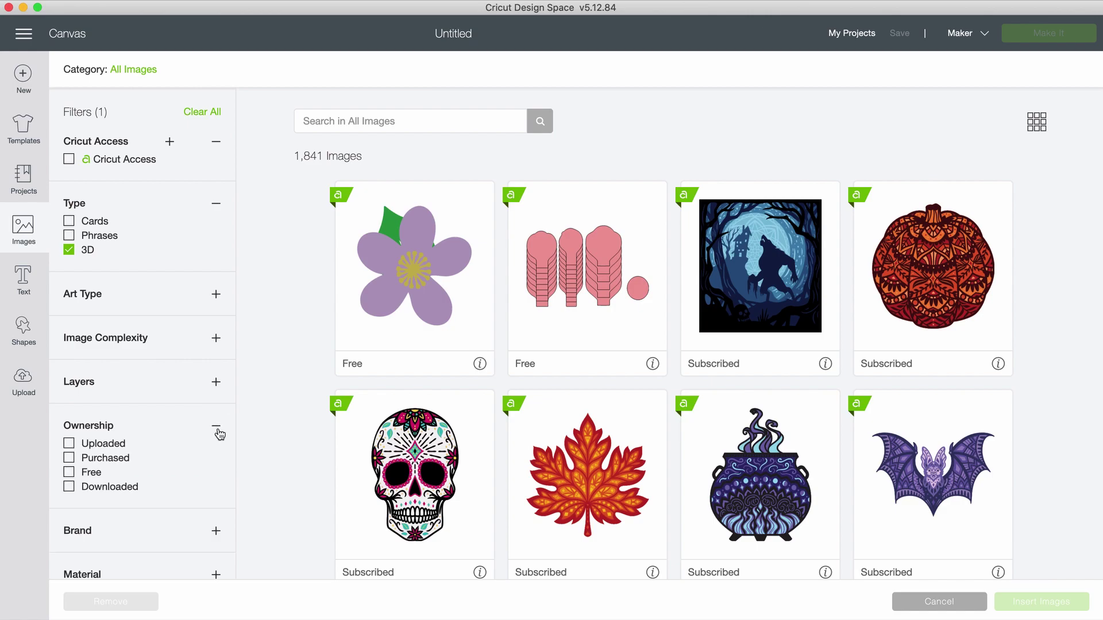
left_click(125, 466)
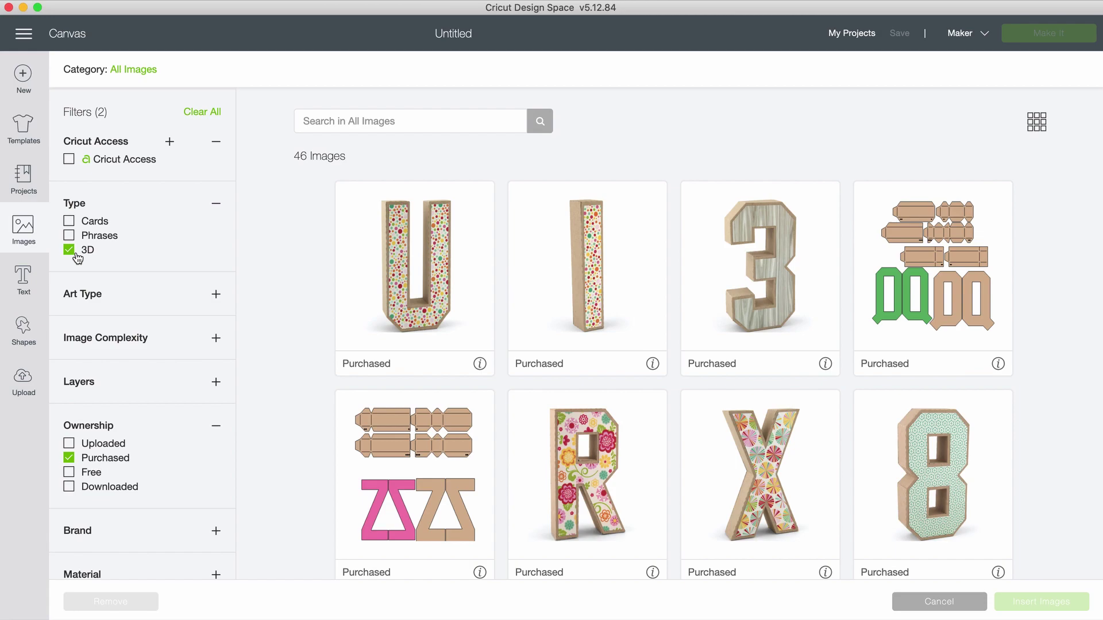
scroll(662, 421, "down", 2)
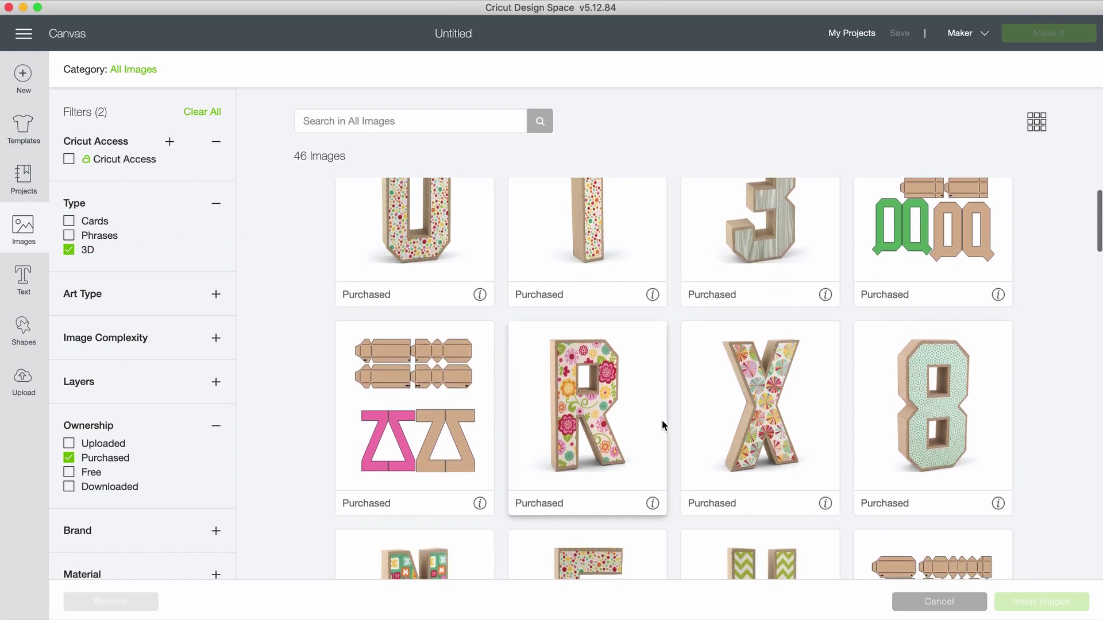
scroll(663, 421, "down", 3)
scroll(663, 421, "down", 1)
scroll(662, 424, "down", 4)
scroll(662, 425, "down", 3)
scroll(662, 425, "down", 2)
scroll(662, 425, "down", 4)
scroll(662, 425, "down", 3)
scroll(662, 425, "down", 6)
scroll(663, 425, "down", 10)
scroll(662, 424, "down", 4)
scroll(662, 420, "down", 5)
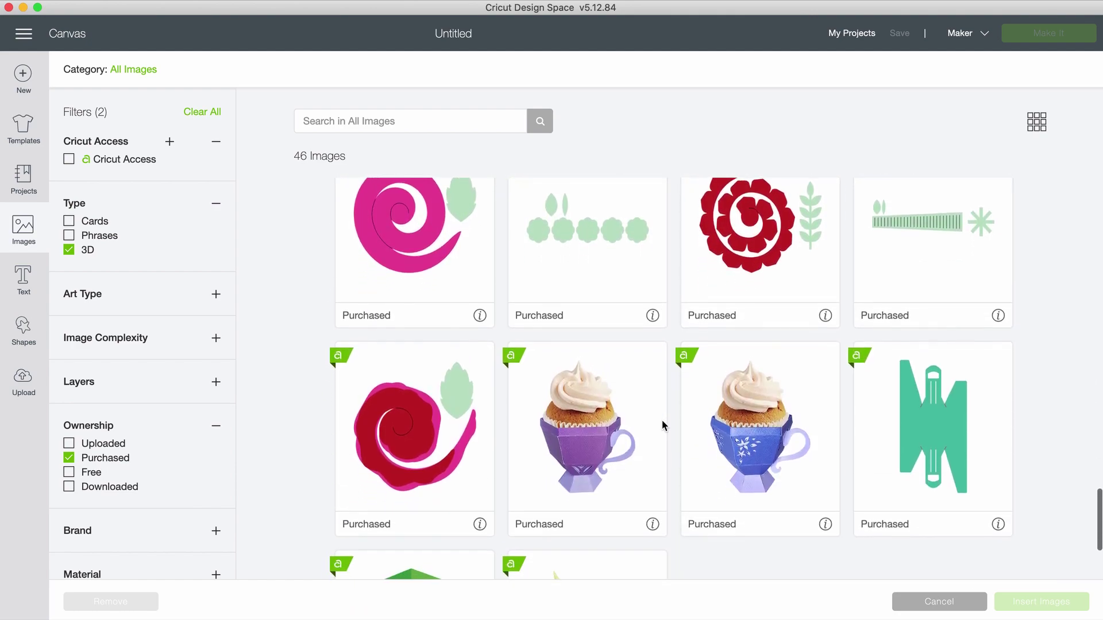